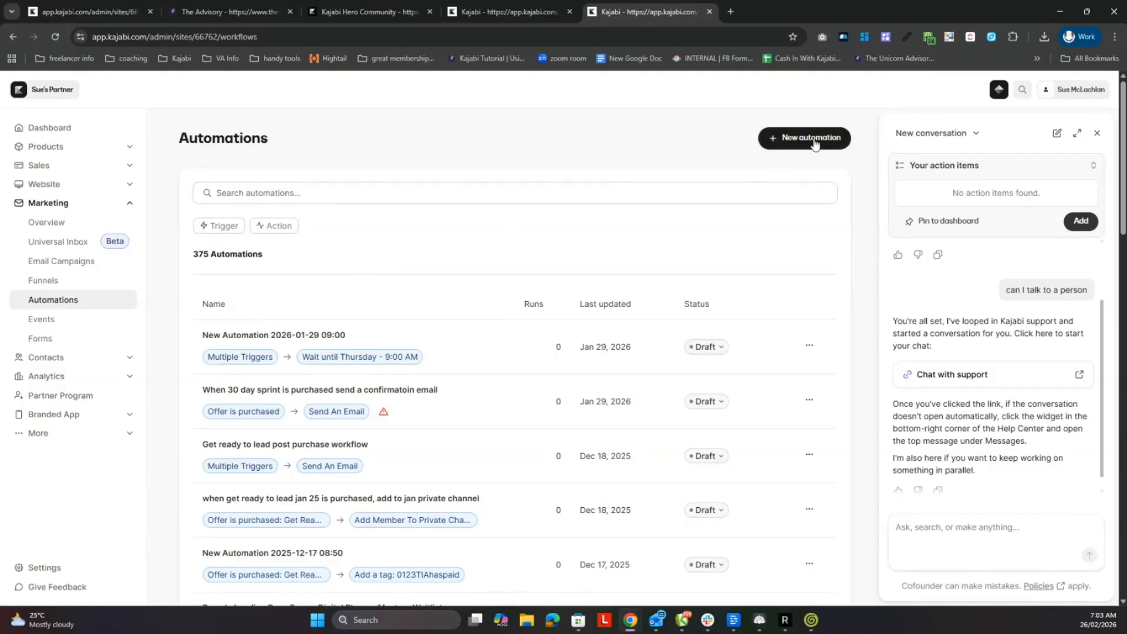
# - Browse the automation blueprints, create a new automation from scratch instead, and begin adding its first trigger
pyautogui.click(814, 144)
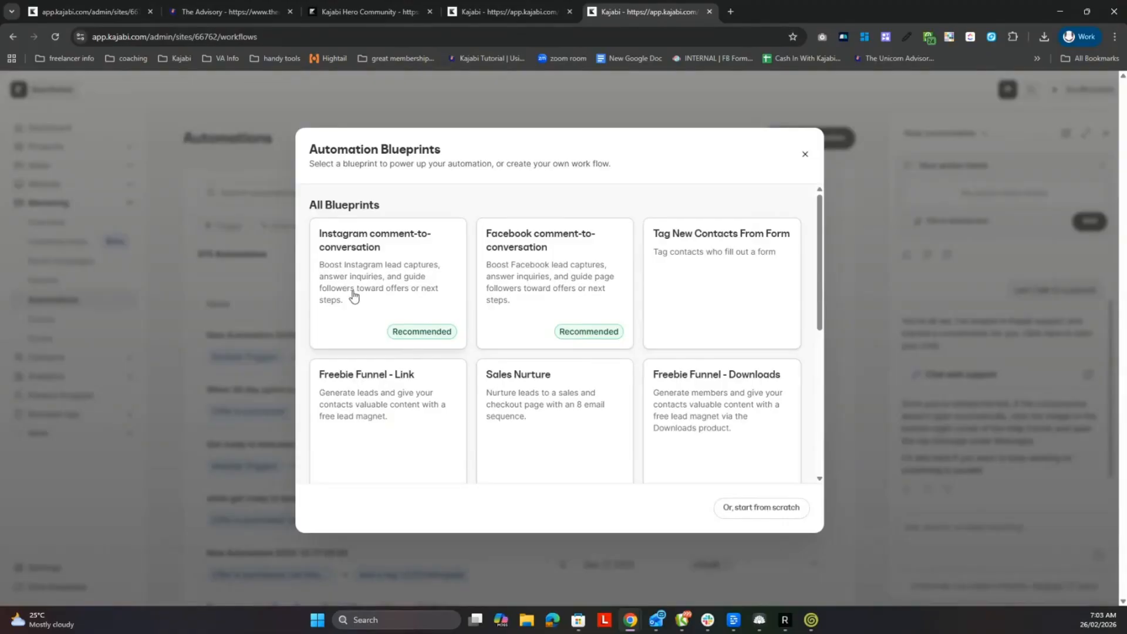
pyautogui.scroll(-3, 724, 388)
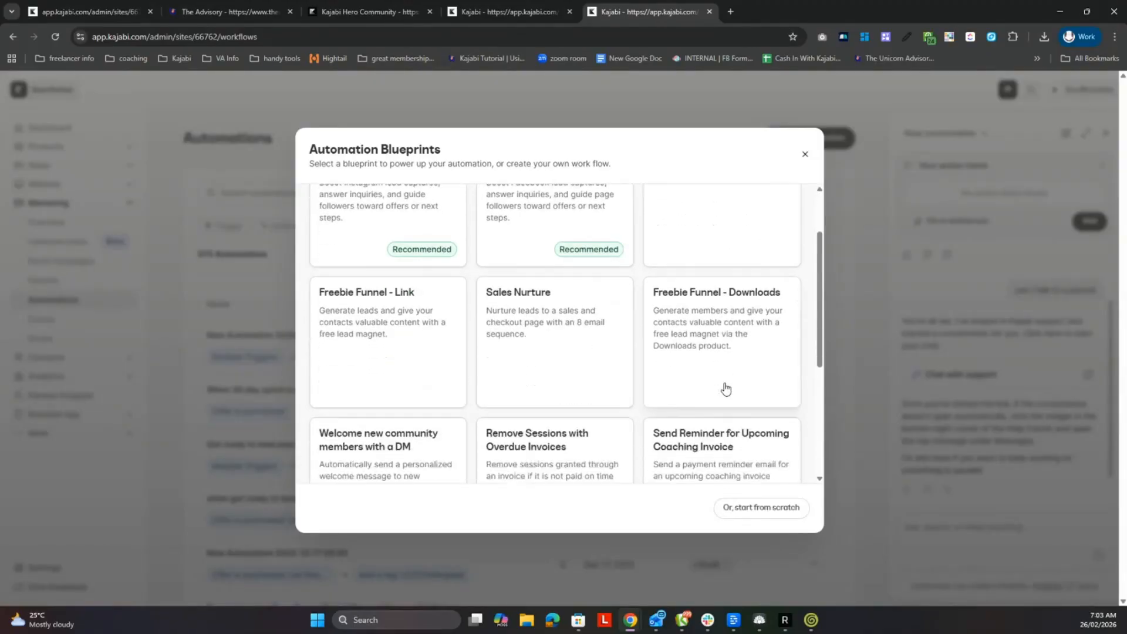
pyautogui.scroll(-1, 722, 380)
pyautogui.scroll(-1, 722, 377)
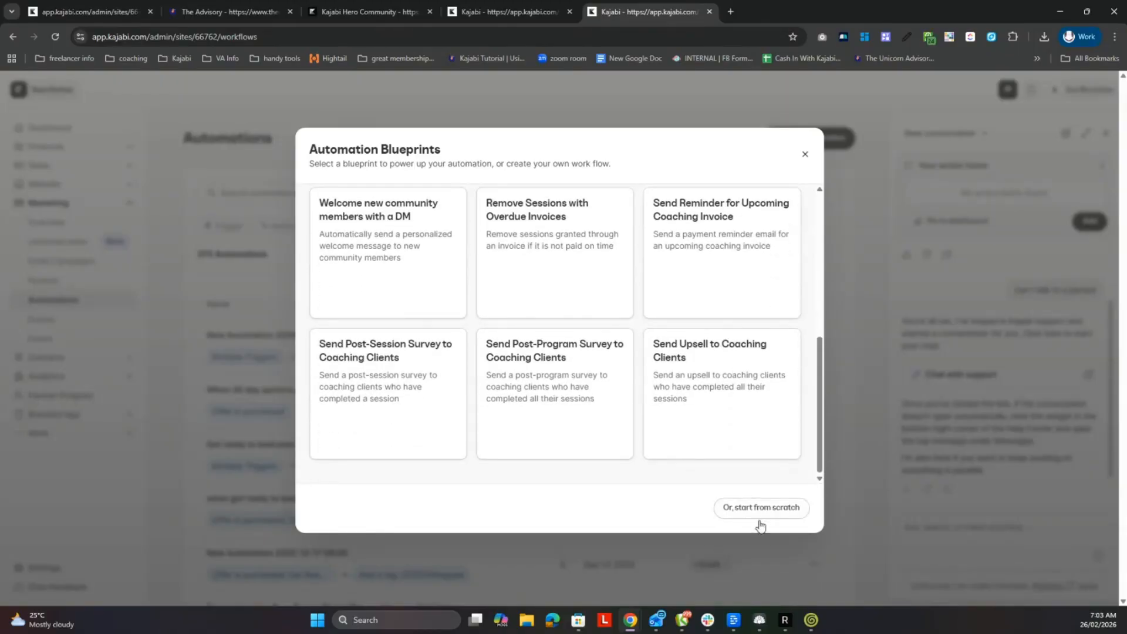
pyautogui.scroll(5, 763, 414)
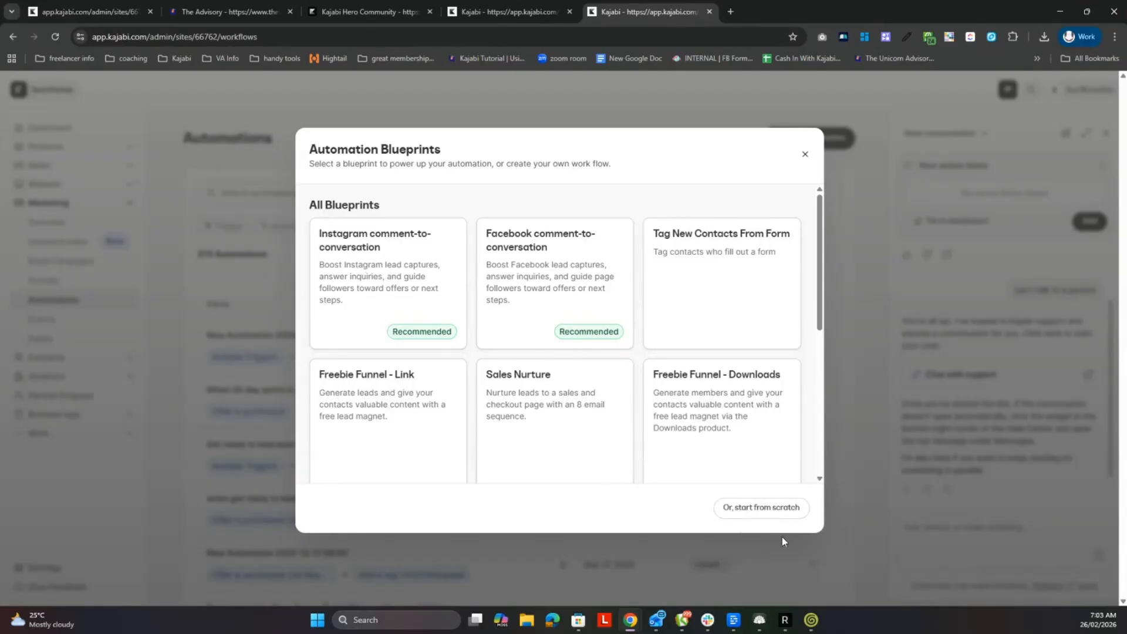
pyautogui.click(778, 512)
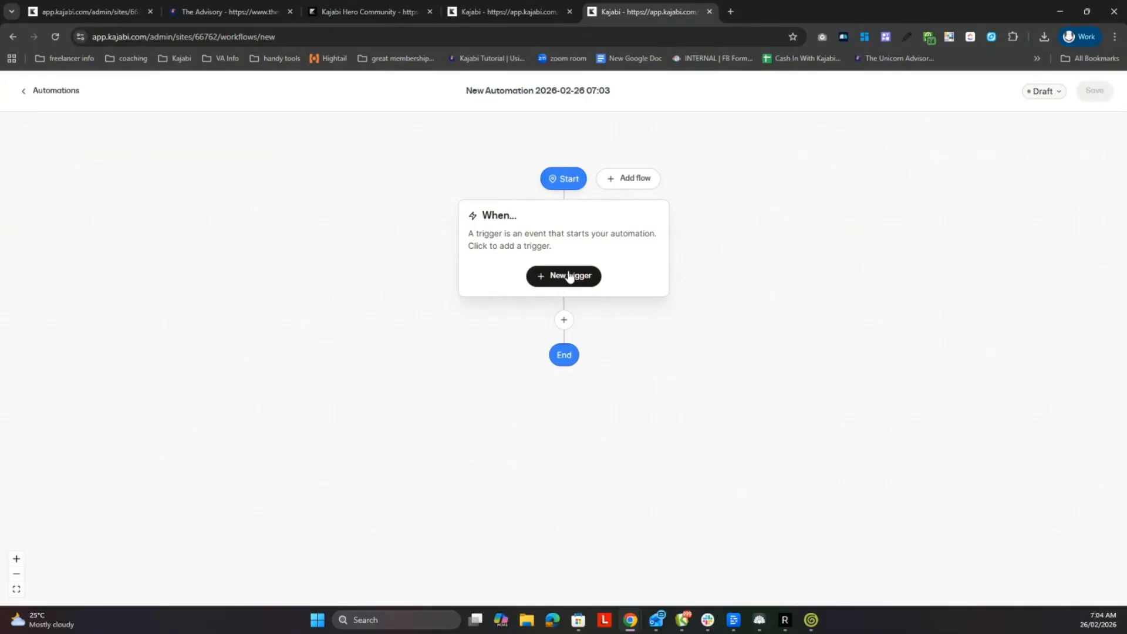
pyautogui.click(568, 276)
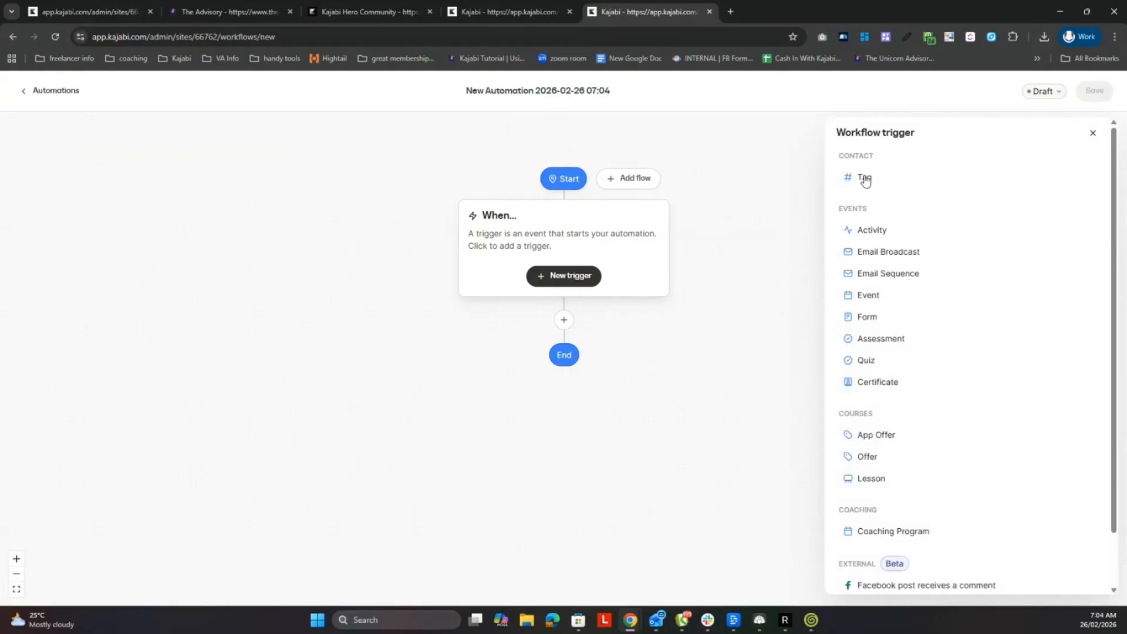
pyautogui.click(875, 231)
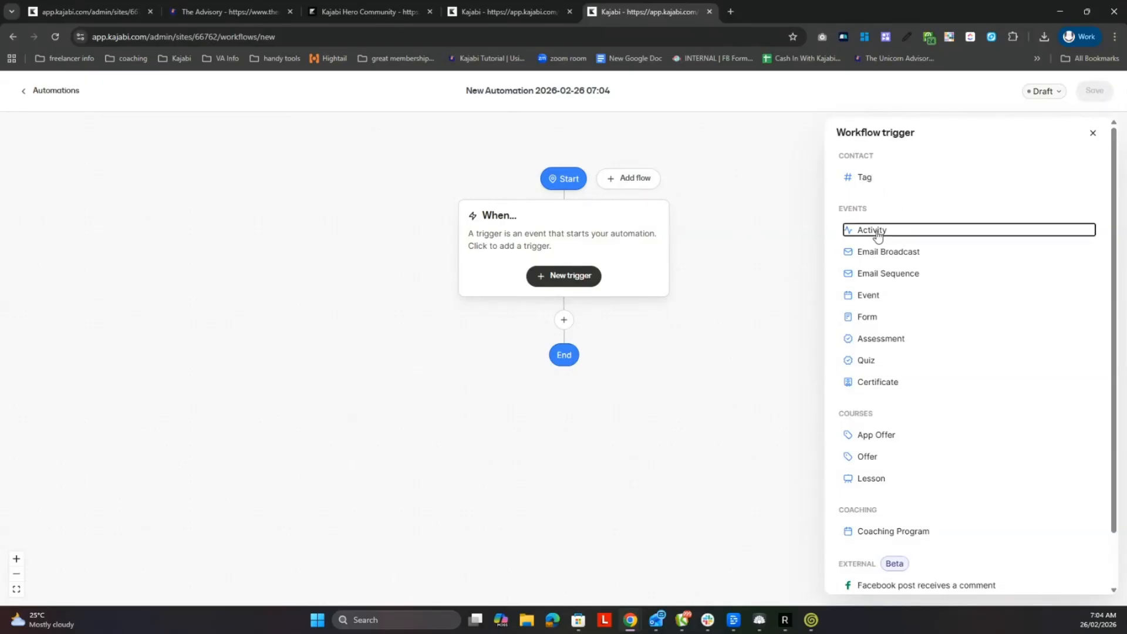
pyautogui.click(880, 232)
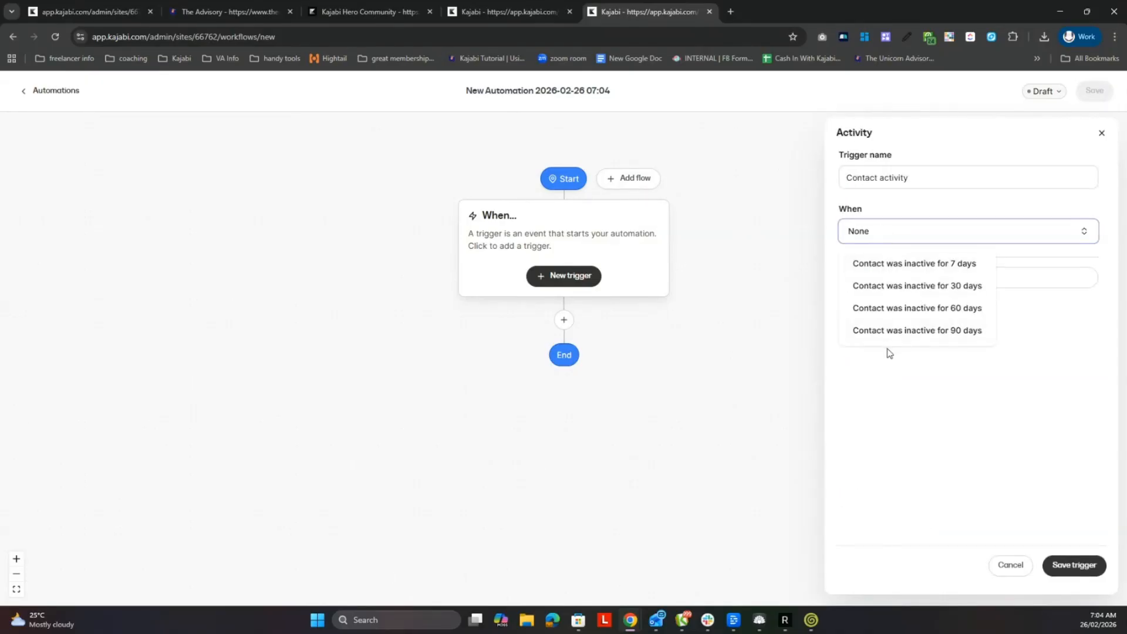
pyautogui.click(918, 177)
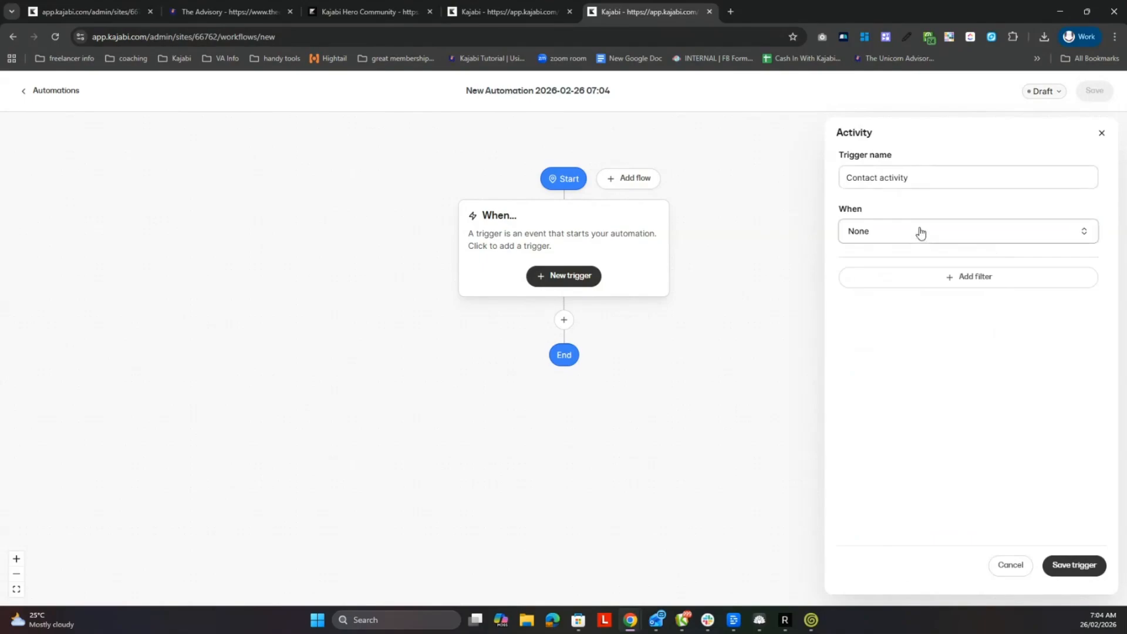
pyautogui.press('Escape')
# - Add an Email Broadcast trigger that fires when the "1 hour before reminder" broadcast is opened
pyautogui.click(912, 254)
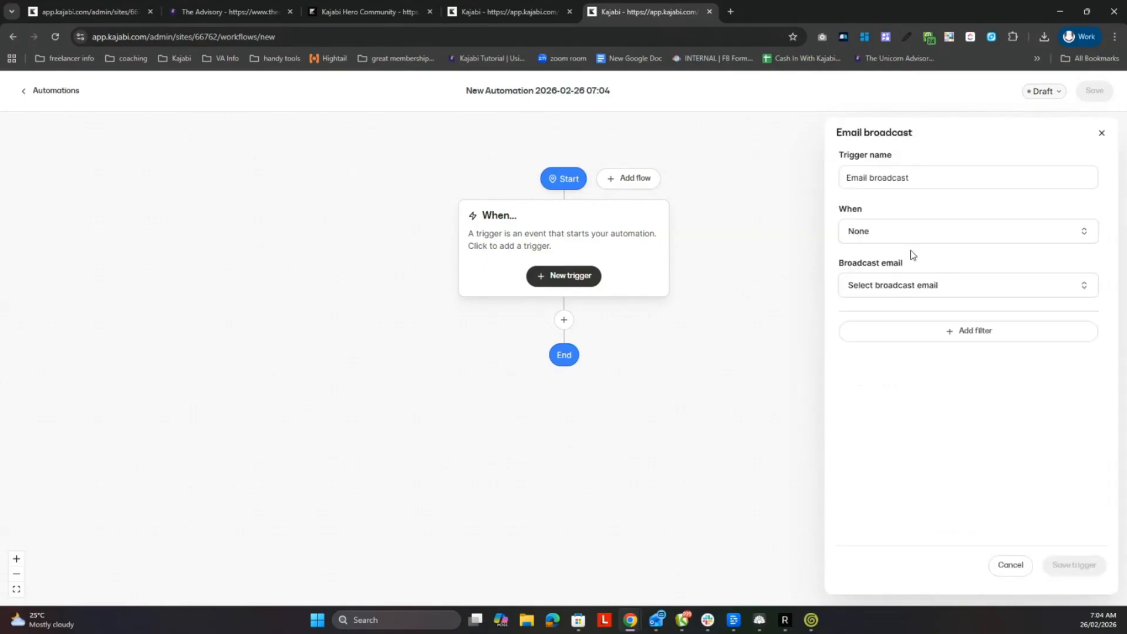
pyautogui.click(943, 232)
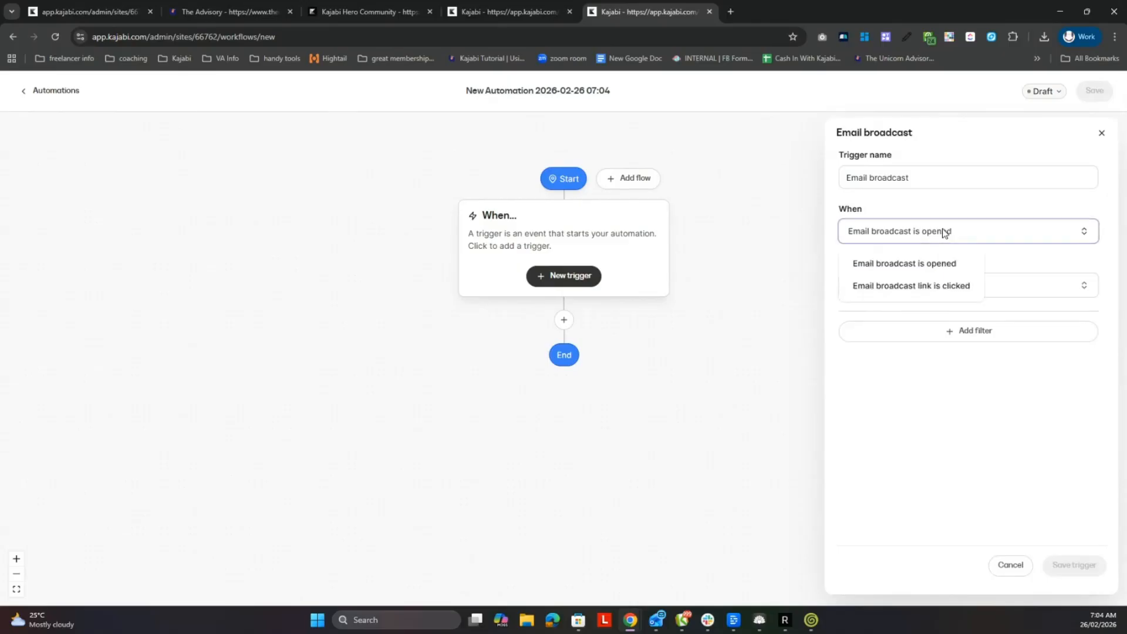
pyautogui.click(969, 264)
pyautogui.click(978, 281)
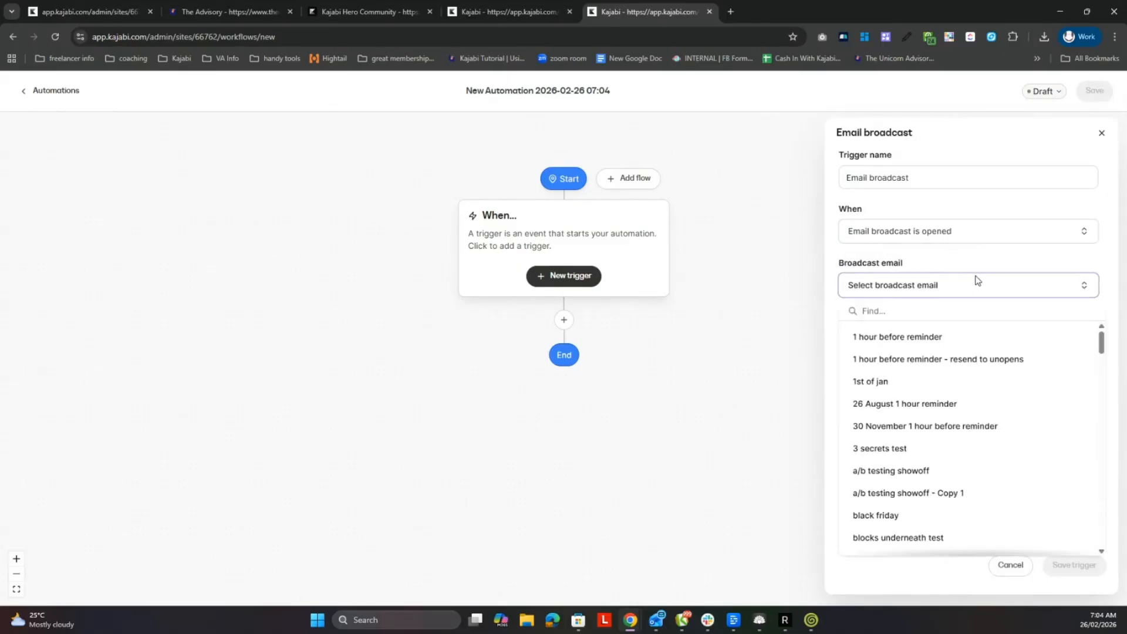
pyautogui.click(981, 262)
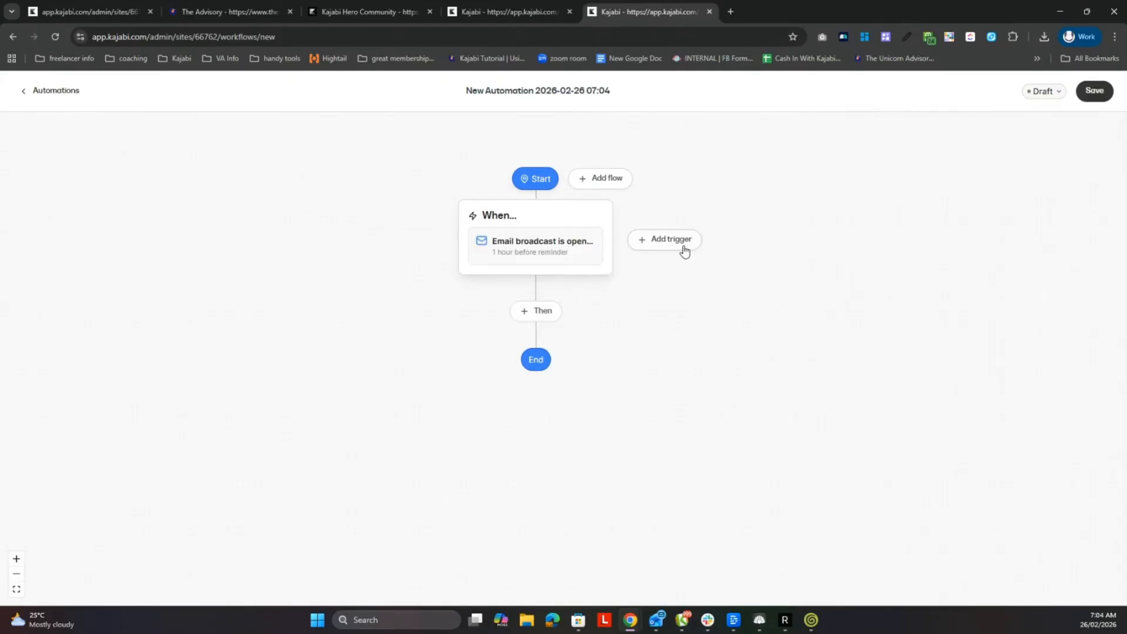
pyautogui.click(538, 315)
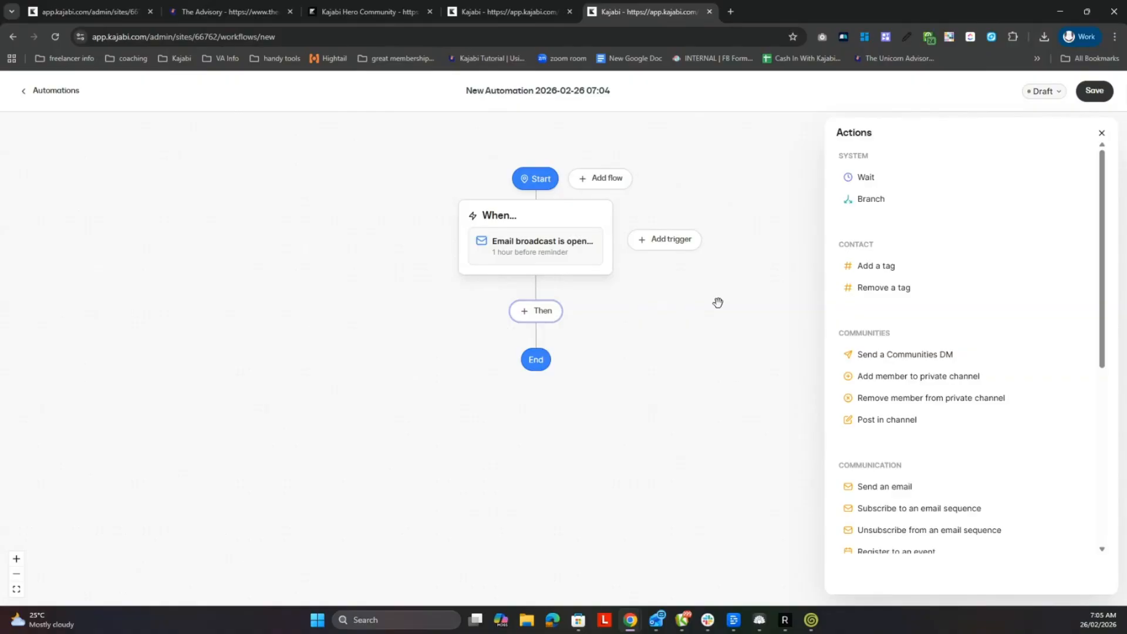
# - Add a second trigger that fires when the tag "2021 Form" is added to a contact
pyautogui.click(680, 249)
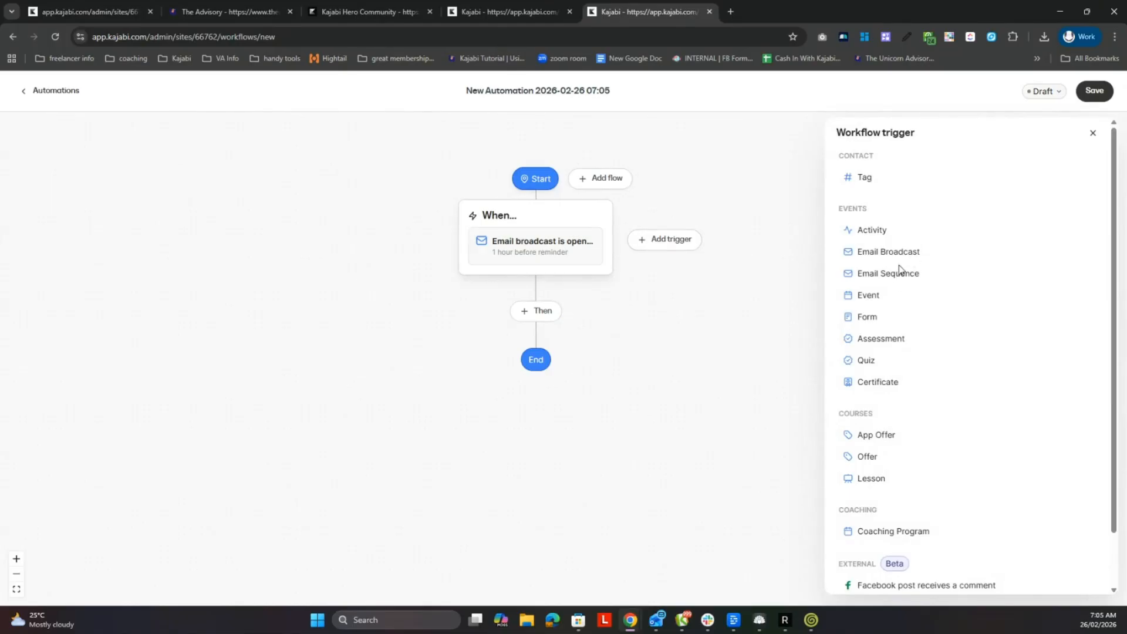
pyautogui.click(868, 178)
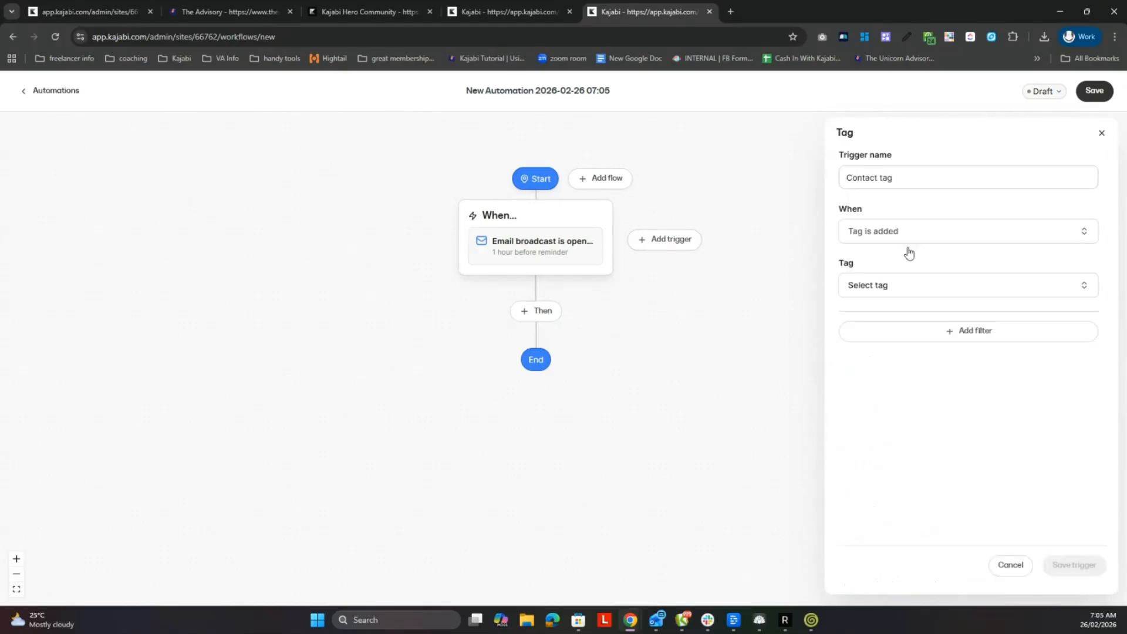
pyautogui.click(910, 286)
pyautogui.click(885, 360)
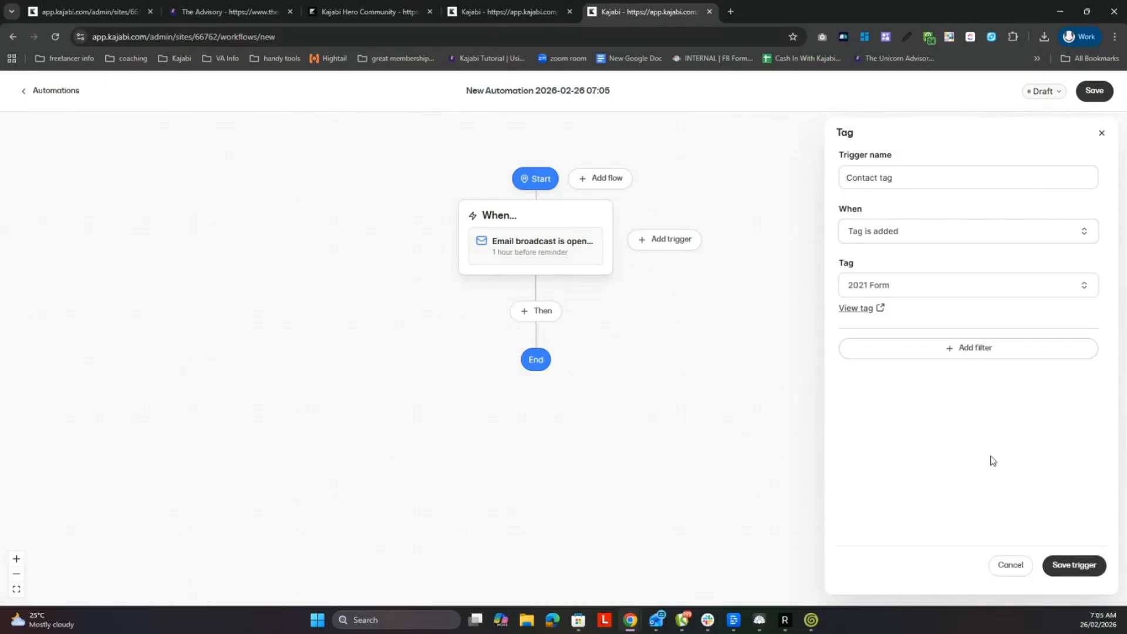
pyautogui.click(1074, 565)
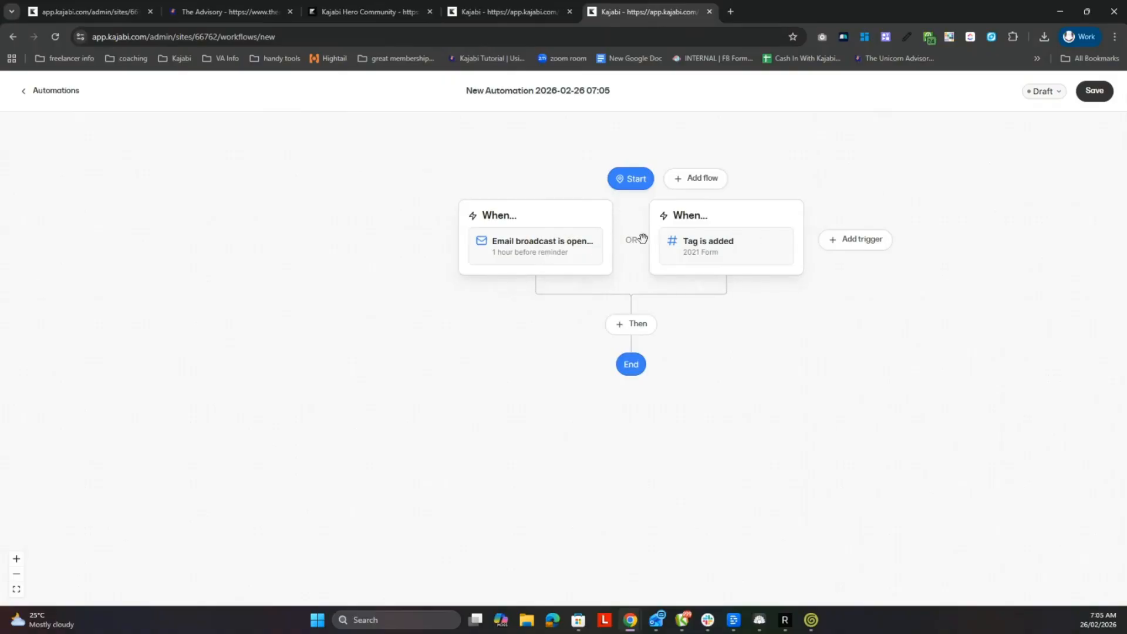
# - Add an action after the triggers that subscribes the contact to the "30 day check in" email sequence
pyautogui.click(632, 328)
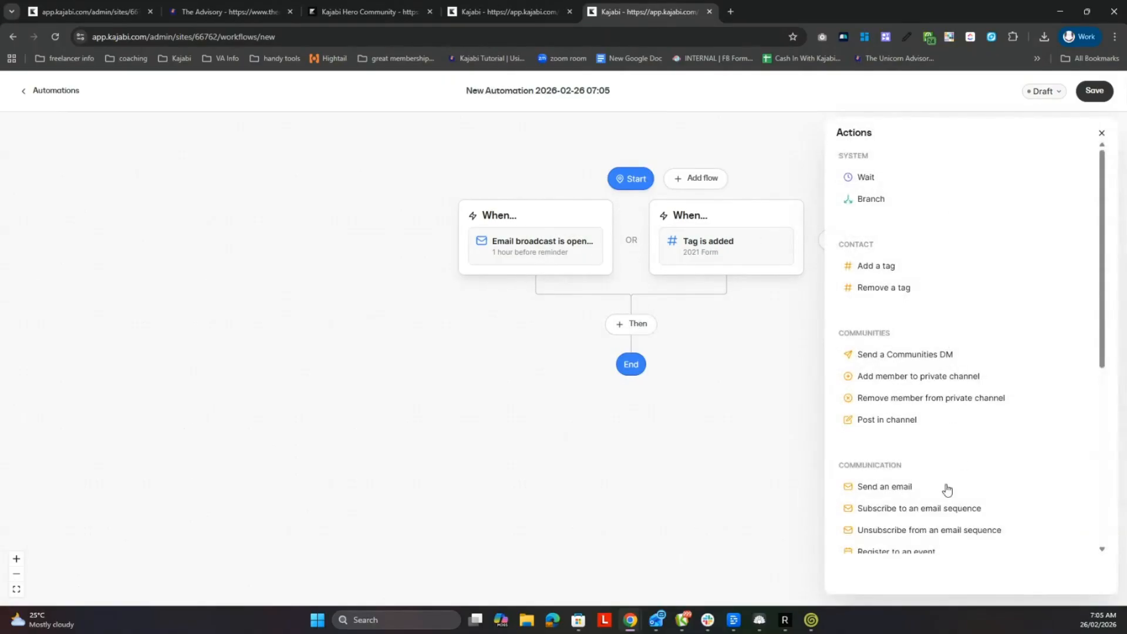
pyautogui.click(952, 510)
pyautogui.click(941, 232)
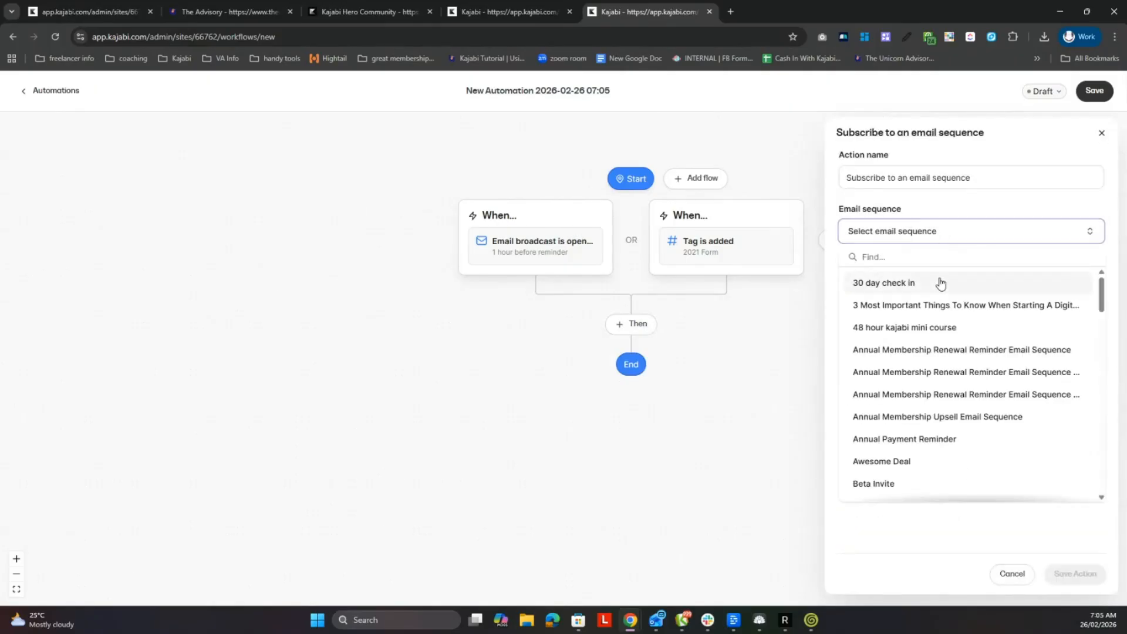
pyautogui.click(939, 282)
pyautogui.click(1080, 574)
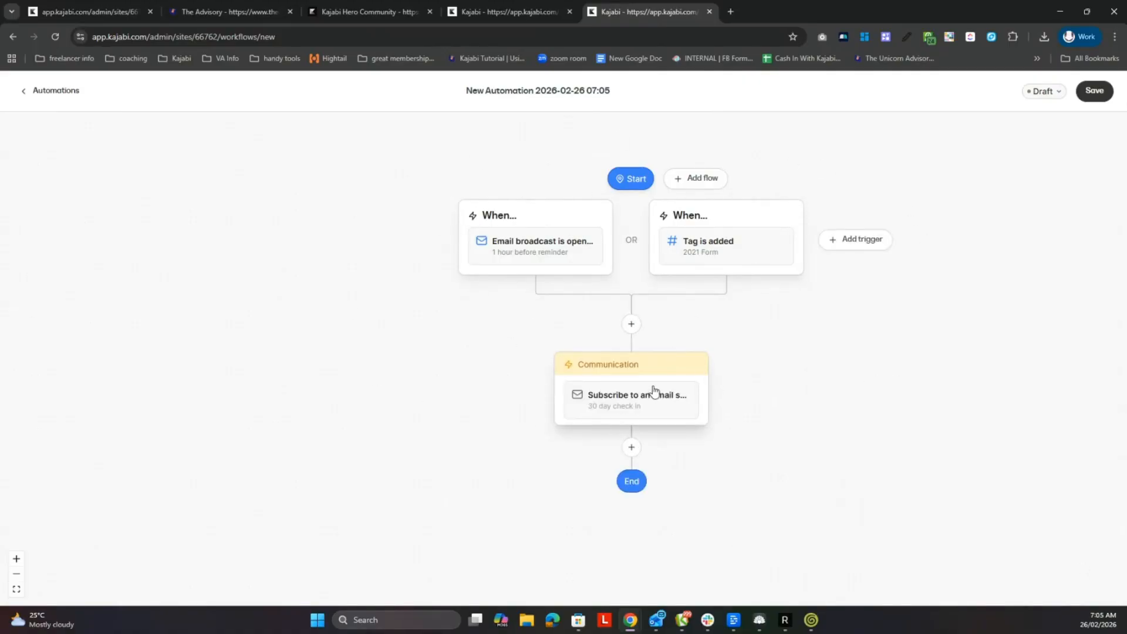
# - Insert a Wait action between the triggers and the email sequence subscription
pyautogui.click(633, 326)
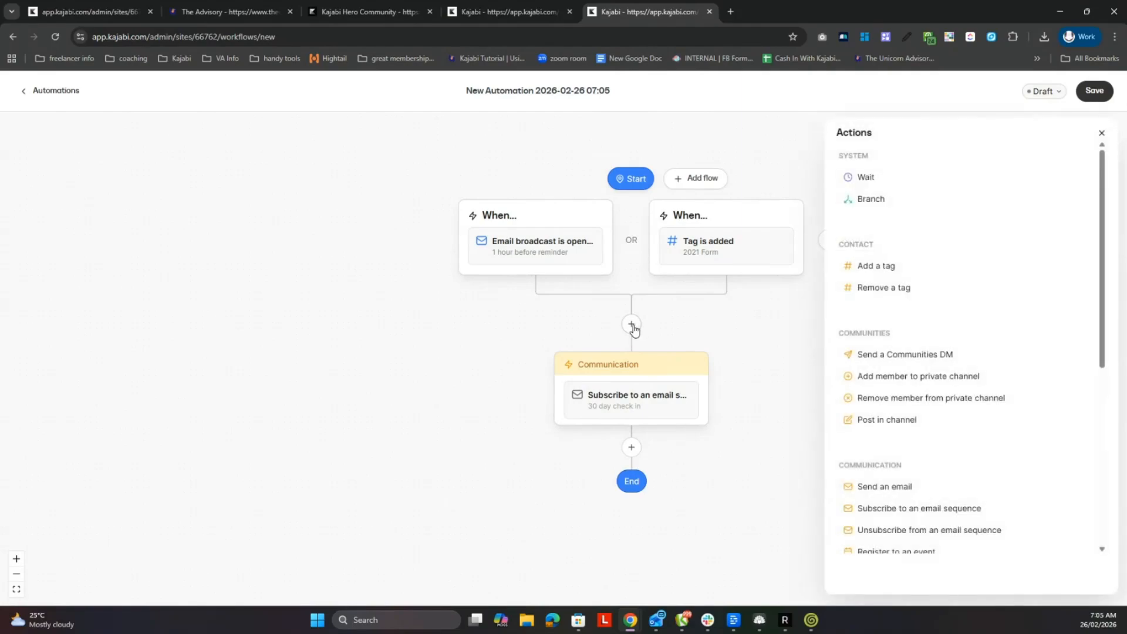
pyautogui.click(889, 183)
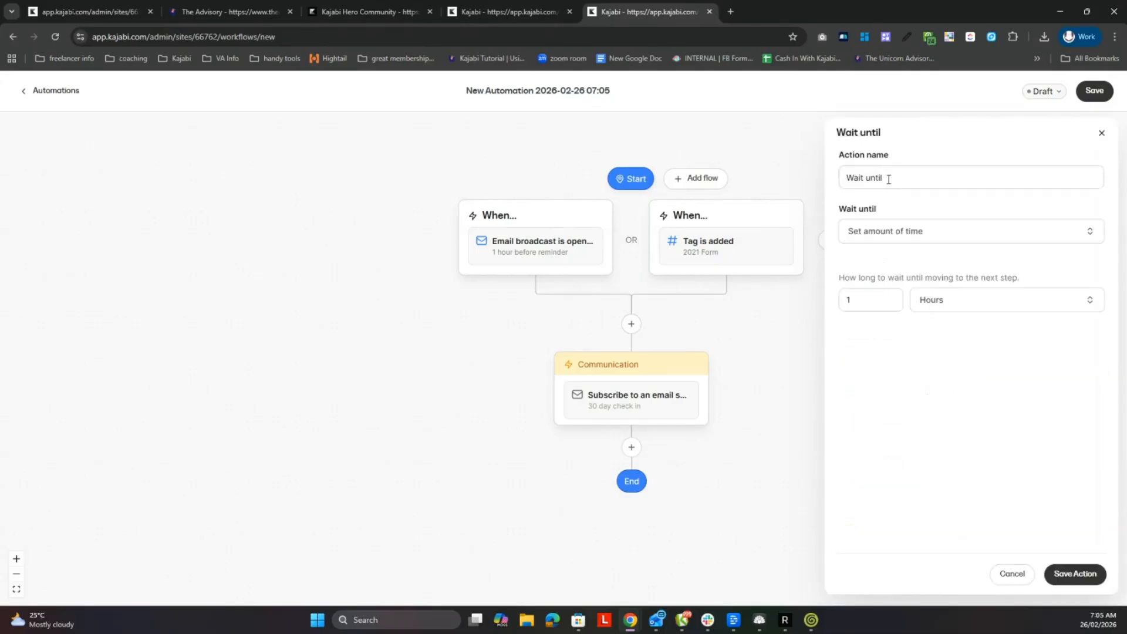
# - Try the Time of day and Day of week modes for the wait, and return it to Set amount of time
pyautogui.click(917, 232)
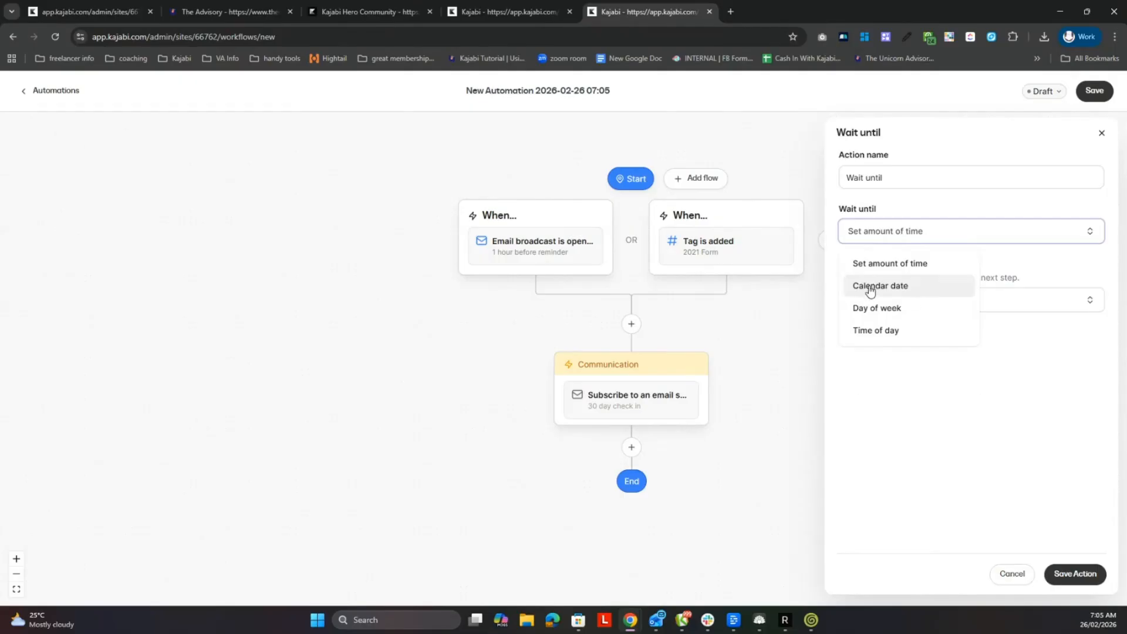
pyautogui.click(899, 331)
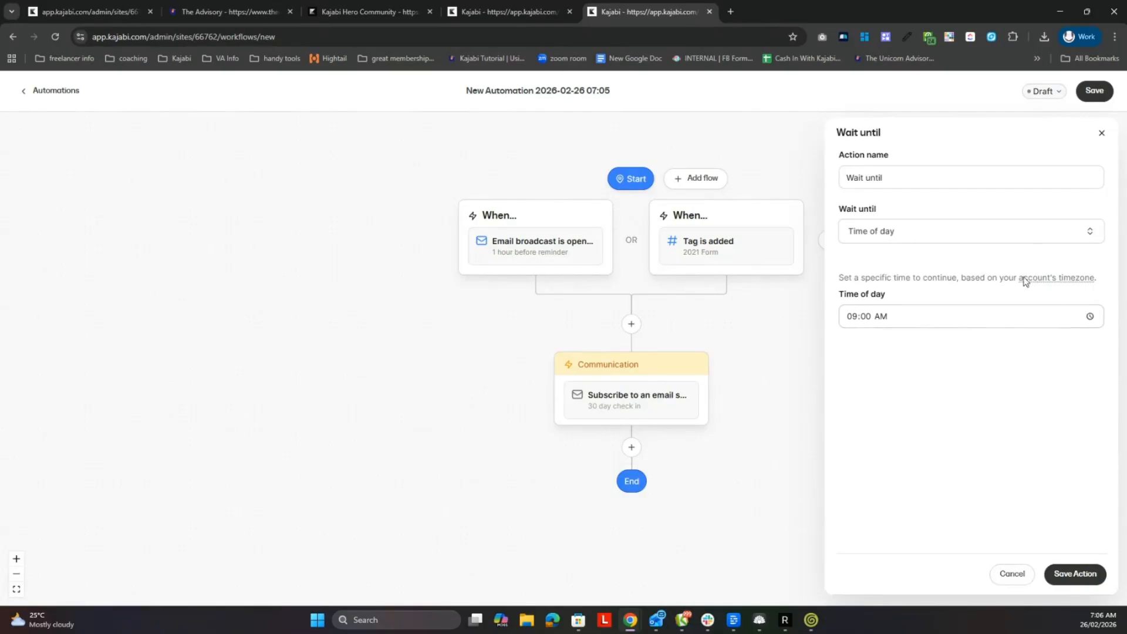
pyautogui.click(942, 321)
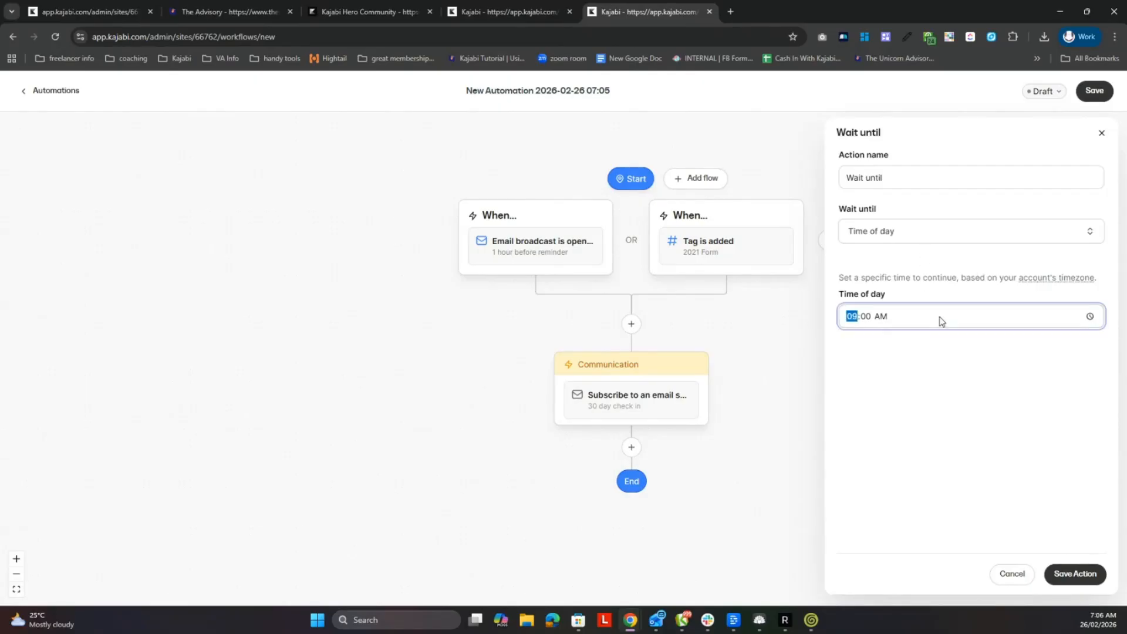
pyautogui.click(943, 231)
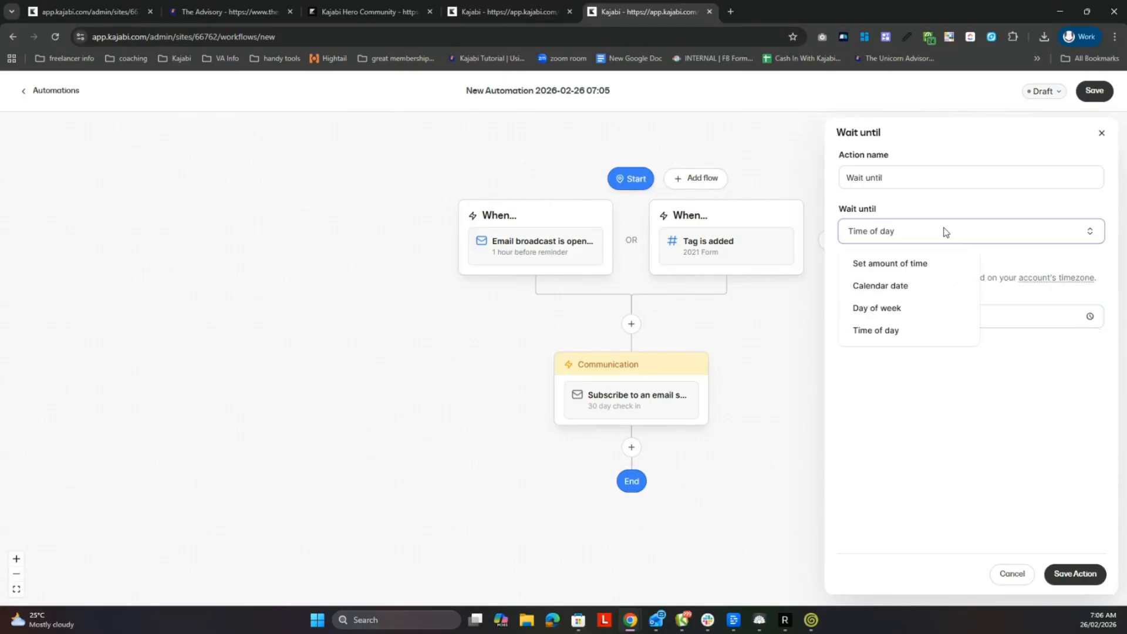
pyautogui.click(919, 310)
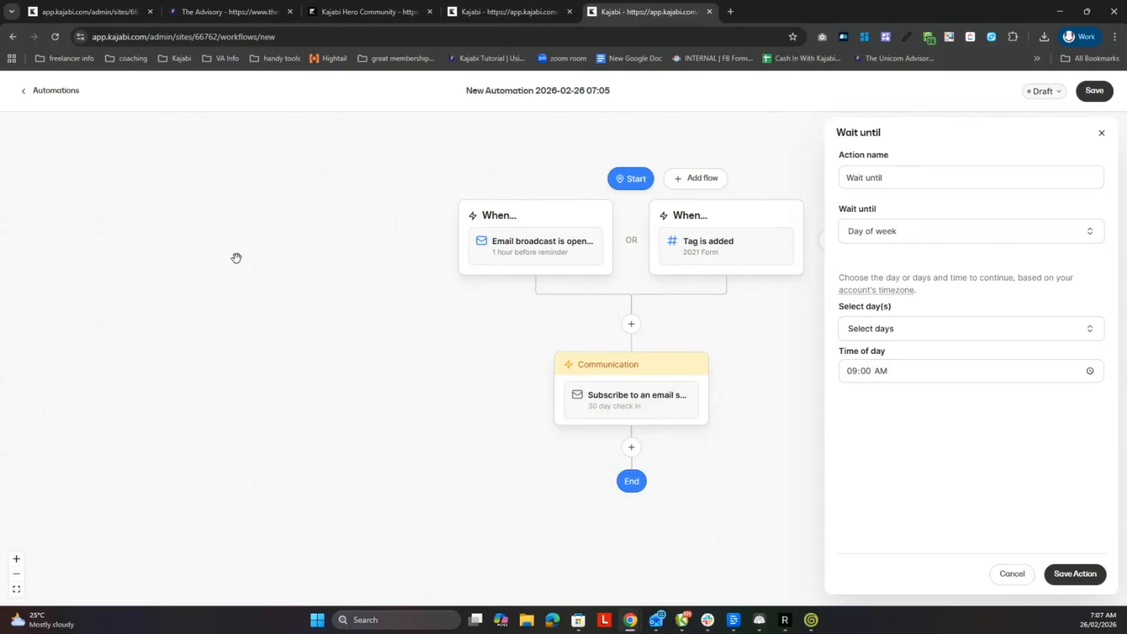
pyautogui.click(945, 234)
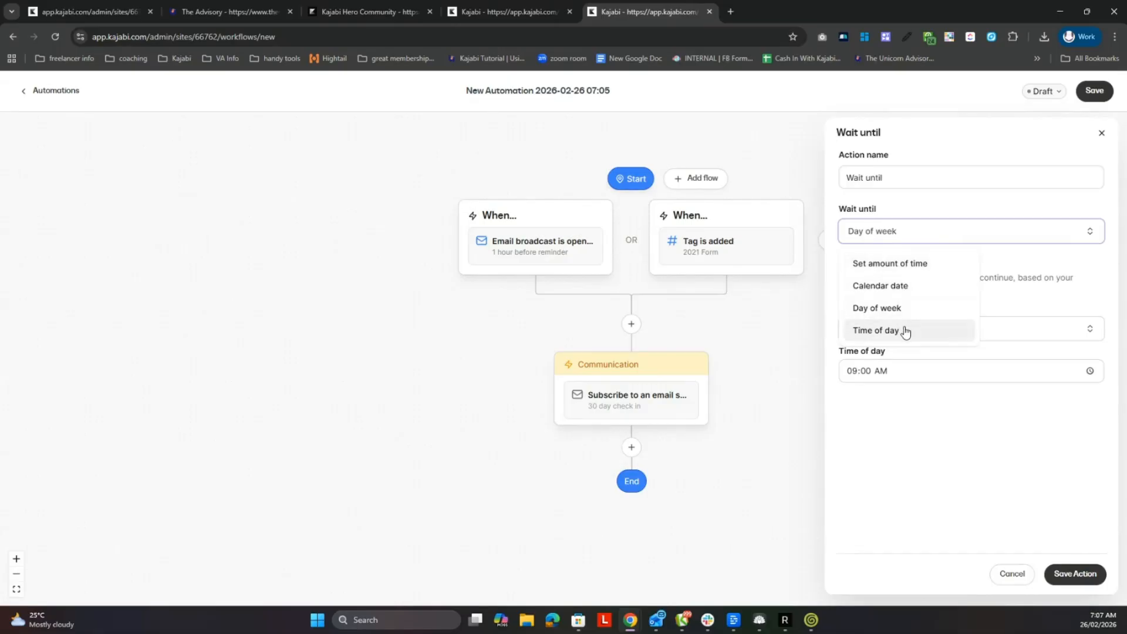
pyautogui.click(925, 264)
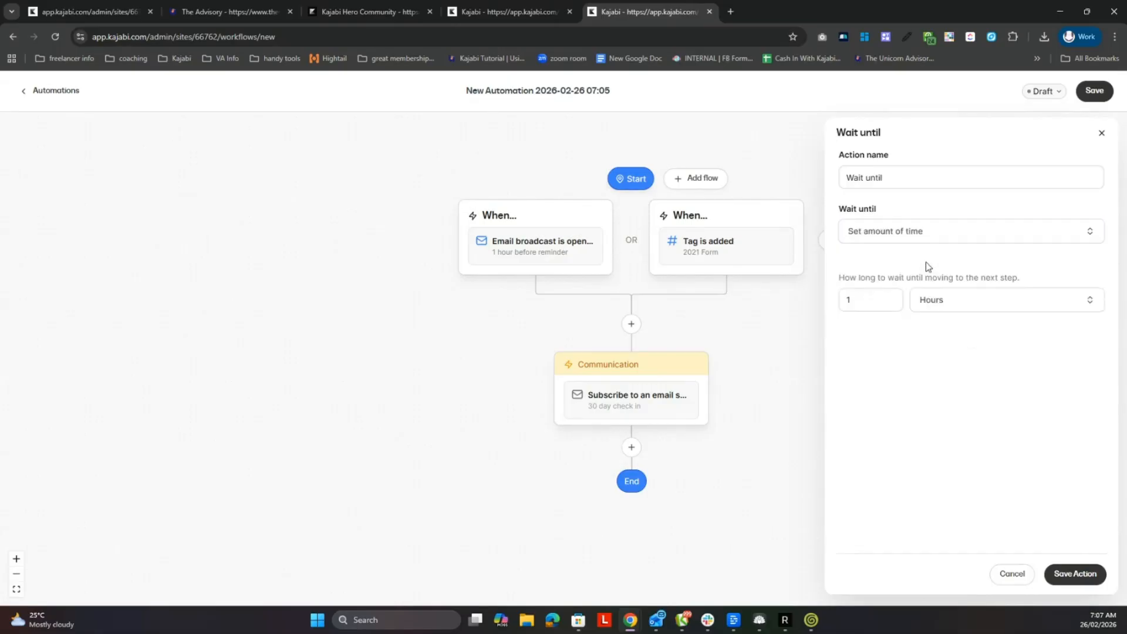
# - Set the wait duration to 365 days
pyautogui.click(946, 301)
pyautogui.click(955, 380)
pyautogui.moveTo(866, 299); pyautogui.dragTo(832, 300)
pyautogui.write('365')
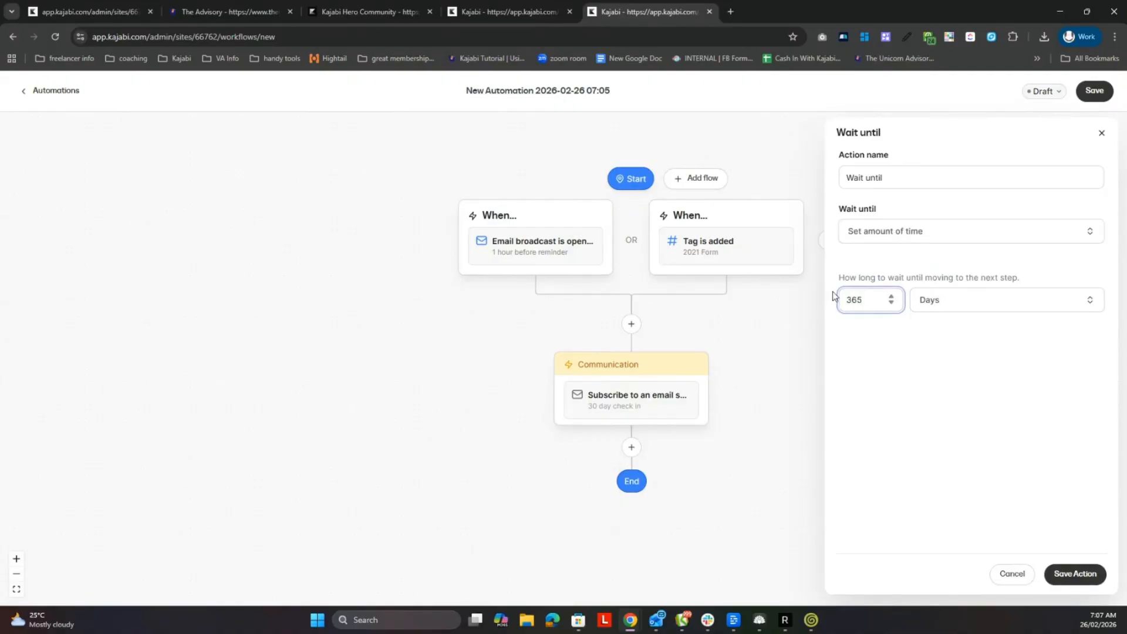
pyautogui.click(880, 370)
# - Try a wait duration of 1000 days, and put it back to 365 days
pyautogui.moveTo(862, 298); pyautogui.dragTo(830, 304)
pyautogui.write('1000')
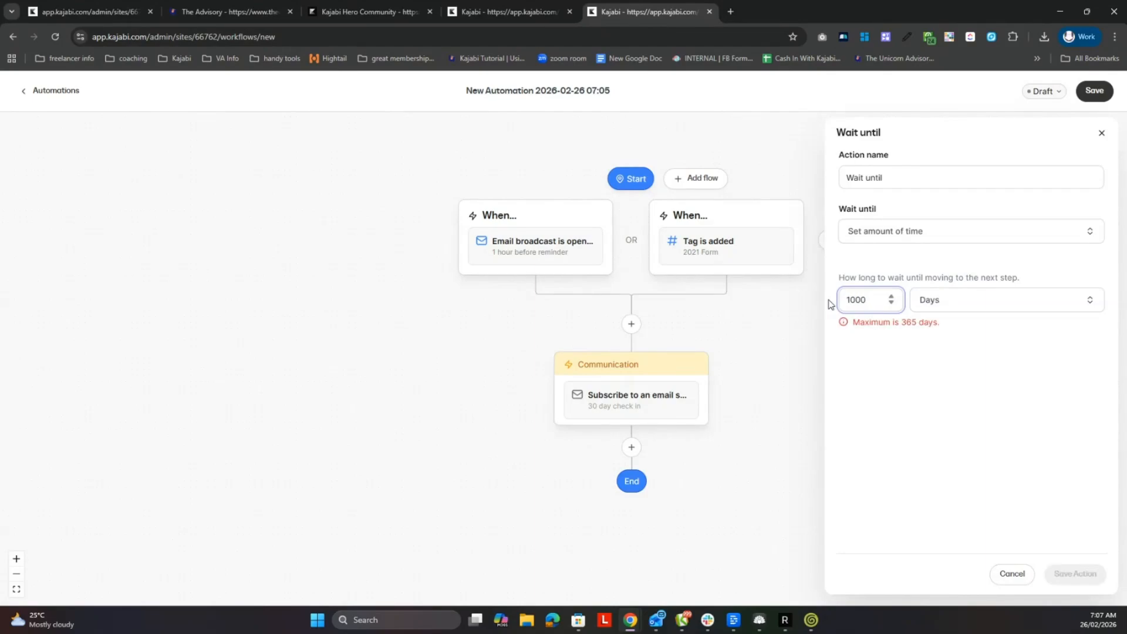
pyautogui.press('BackSpace')
pyautogui.press('BackSpace')
pyautogui.press('BackSpace')
pyautogui.press('BackSpace')
pyautogui.write('365')
pyautogui.click(887, 347)
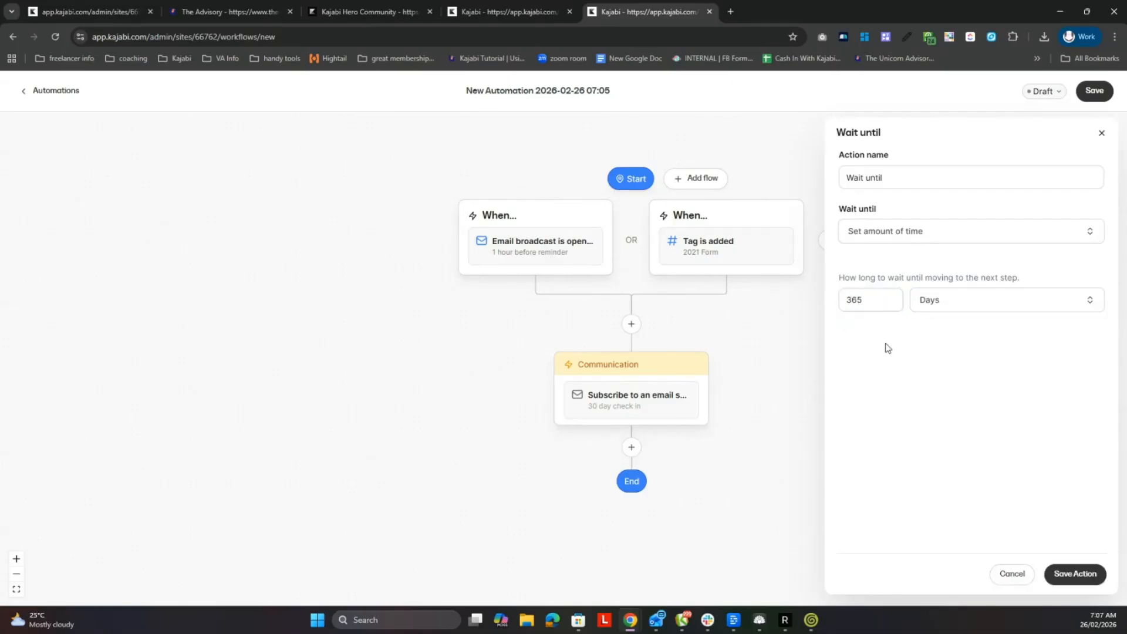